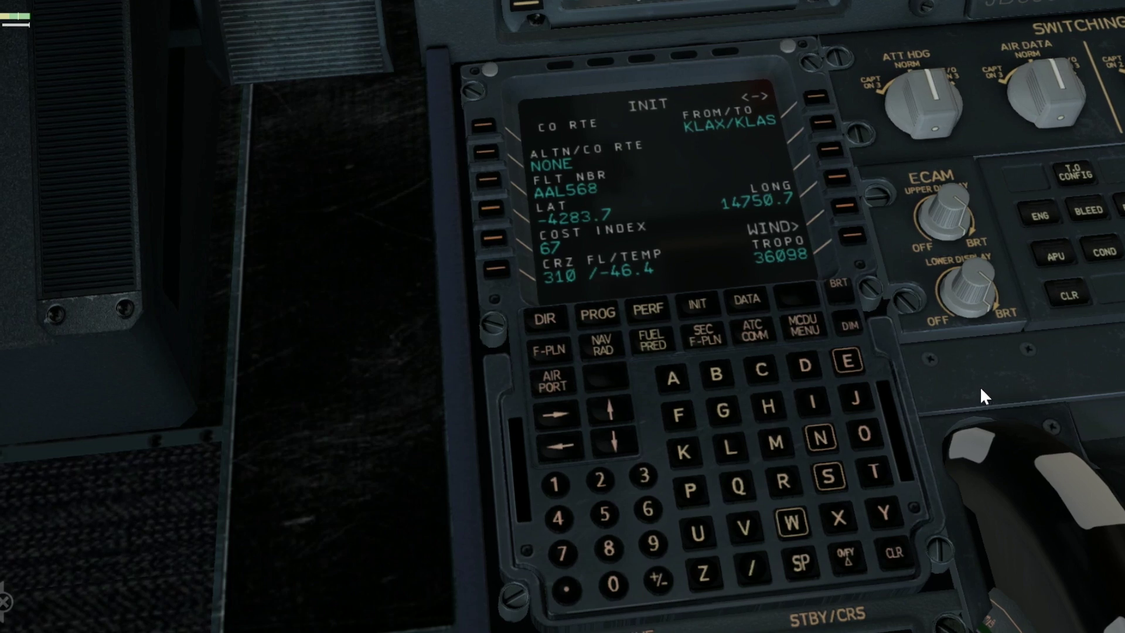
# Step: Find the Flight Simulator X Files folder and check the KLAXKLAS_FSX_15Apr20.pln flight plan
pyautogui.press('KP_2')
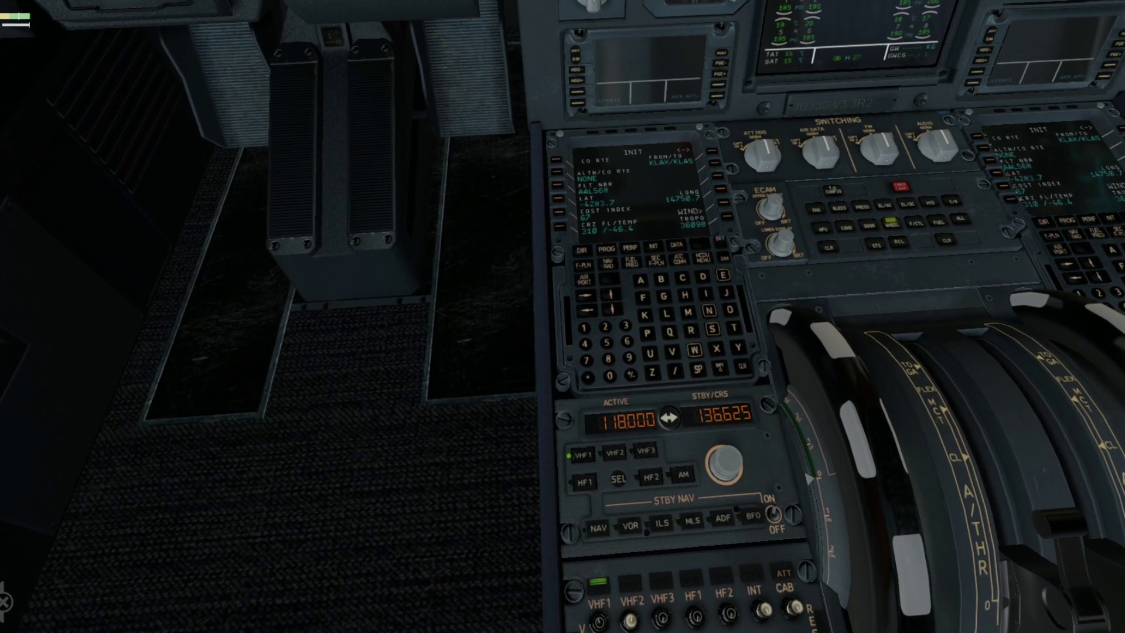
pyautogui.press('super+s')
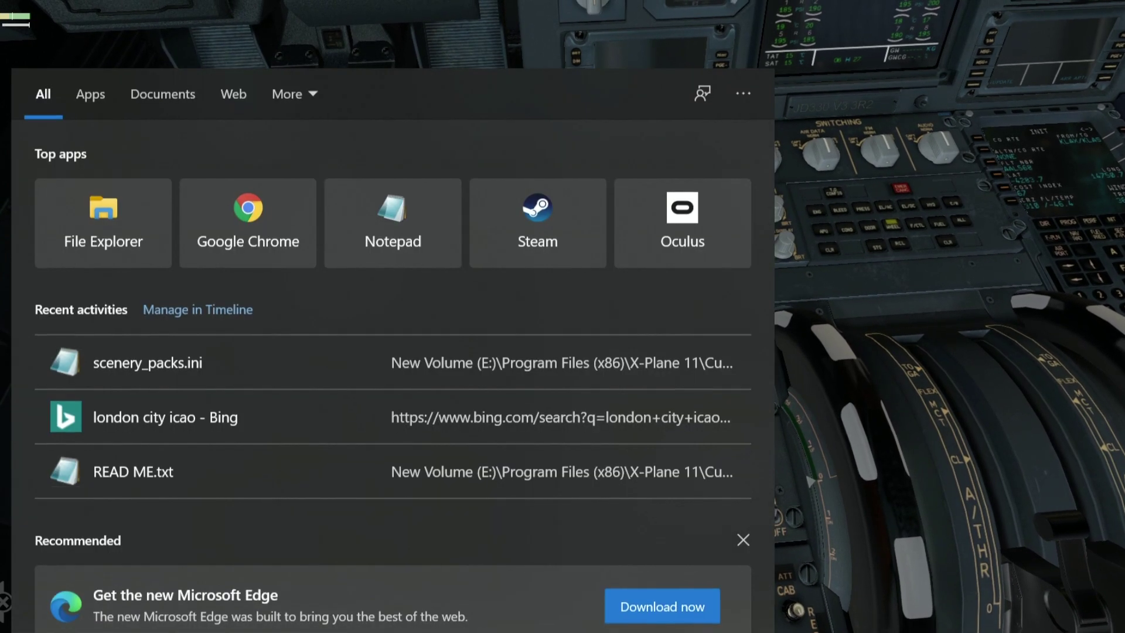
pyautogui.write('f')
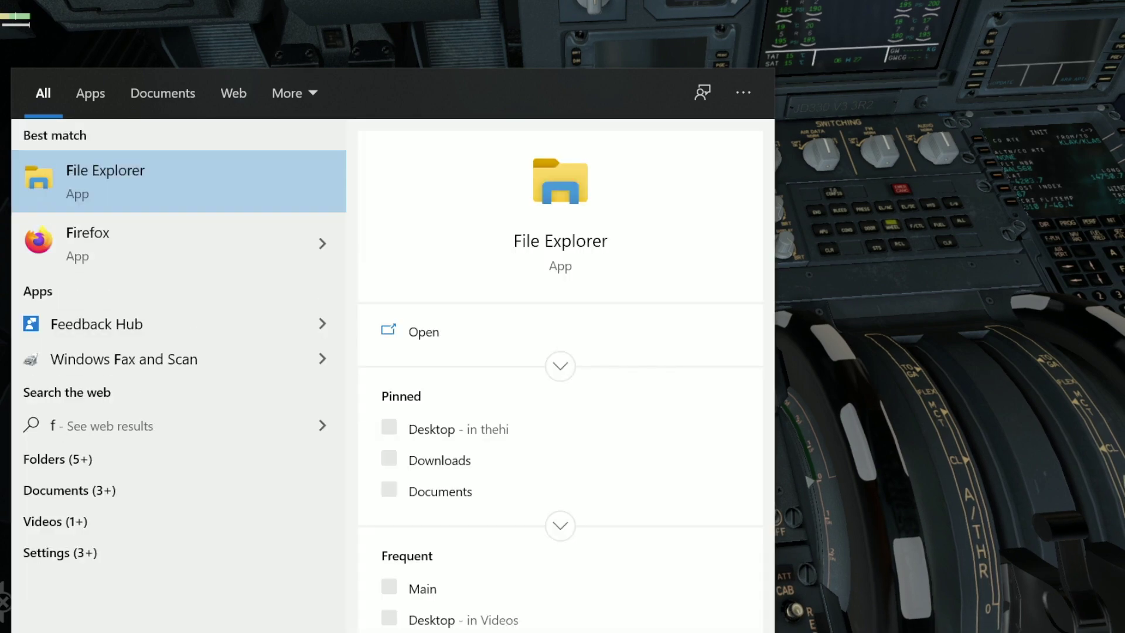
pyautogui.write('light')
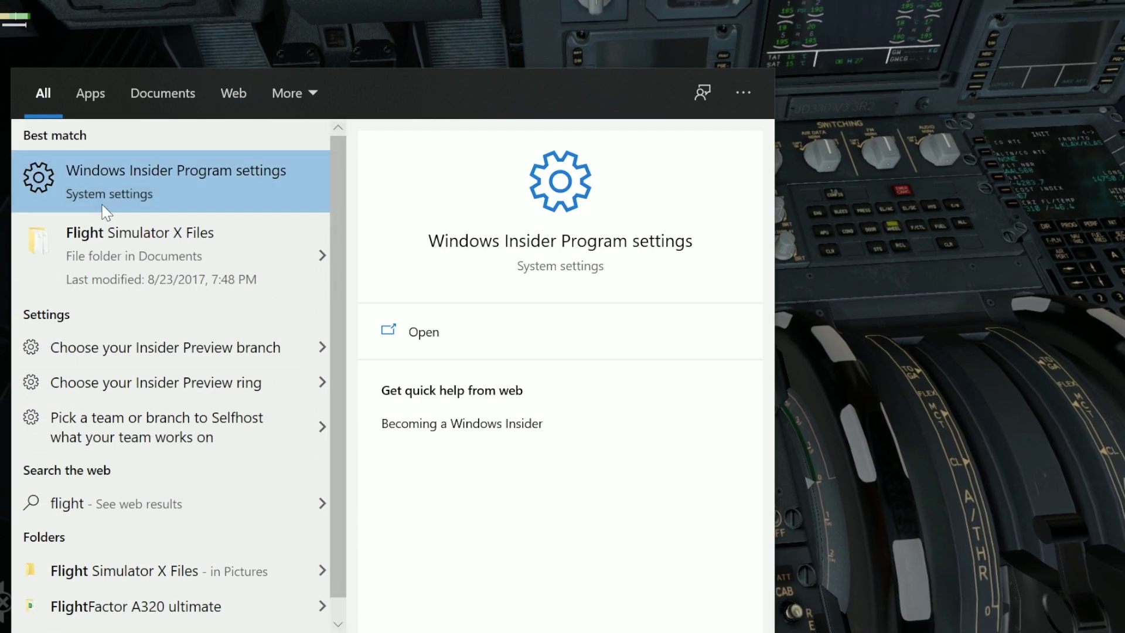
pyautogui.click(145, 244)
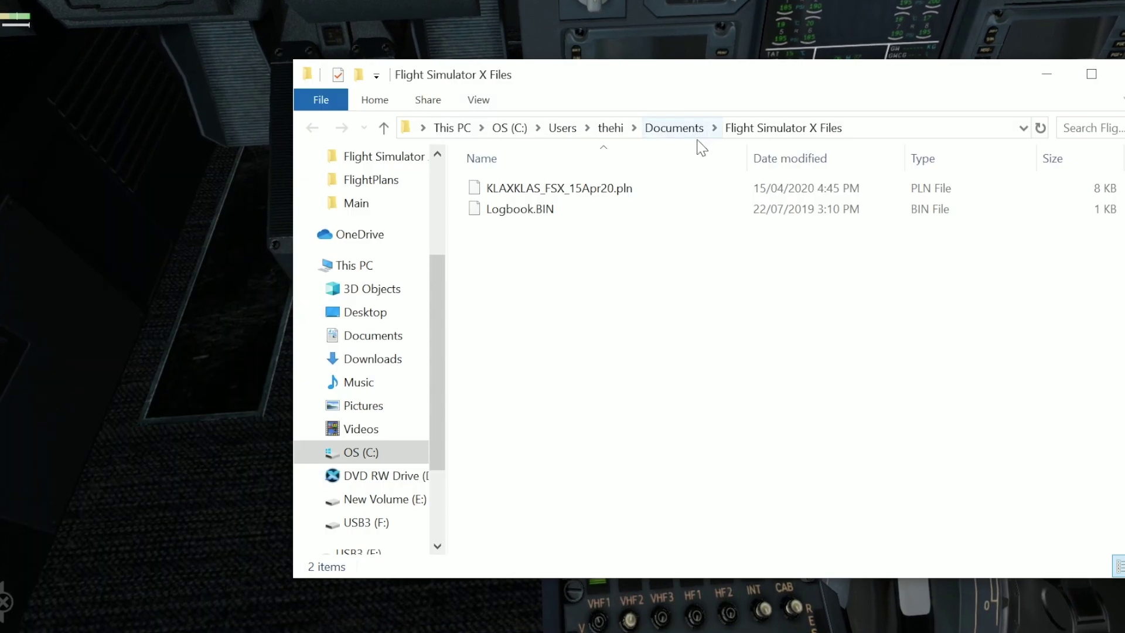
pyautogui.click(582, 188)
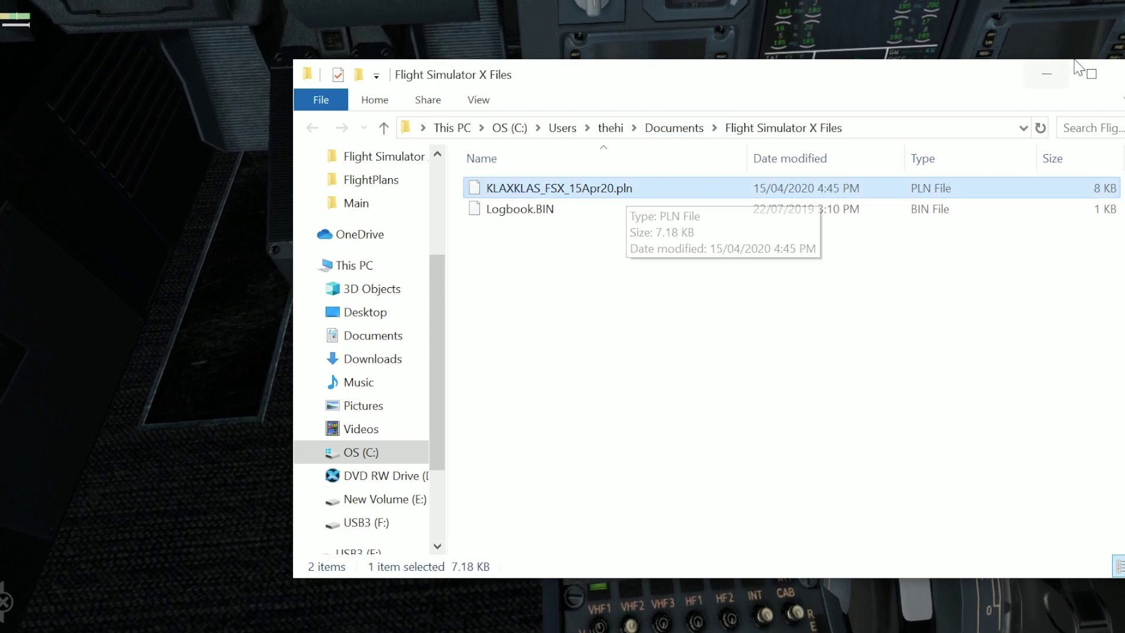
pyautogui.click(1047, 74)
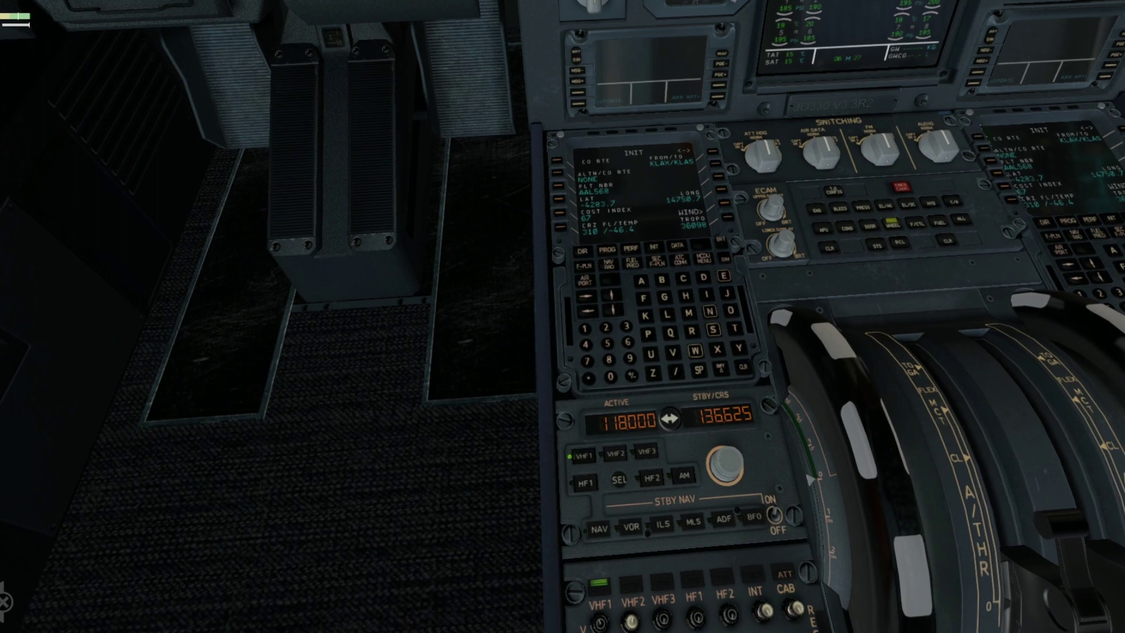
# Step: In a new Explorer window, confirm KLAXKLAS01.fms in Output > FMS plans, then return to the X-Plane 11 folder
pyautogui.press('super+e')
pyautogui.click(785, 280)
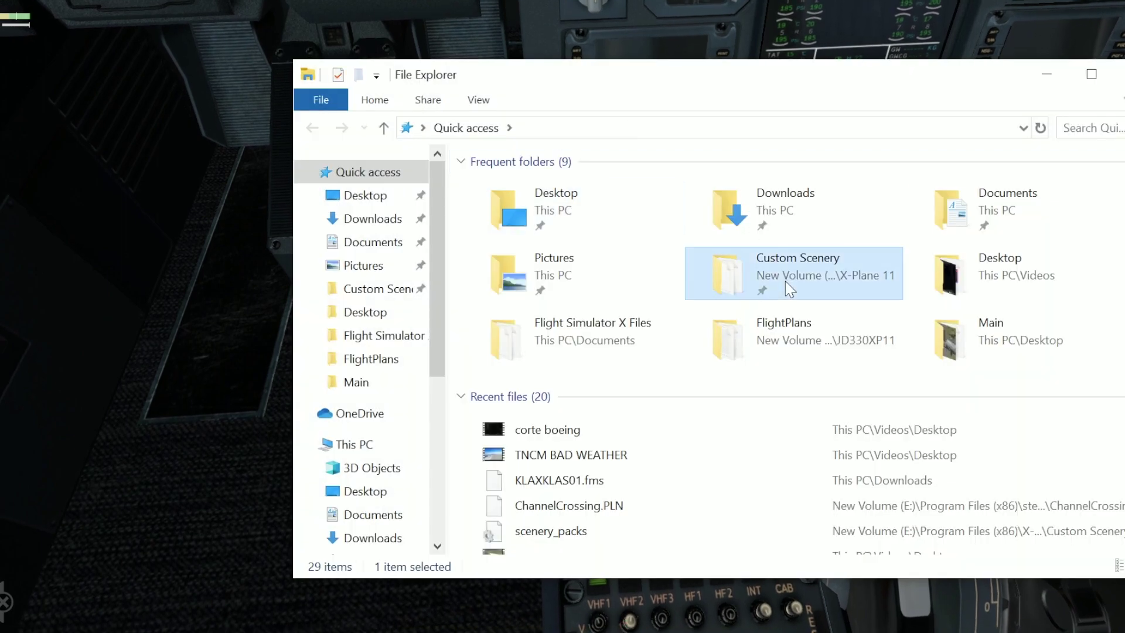
pyautogui.doubleClick(785, 280)
pyautogui.click(755, 130)
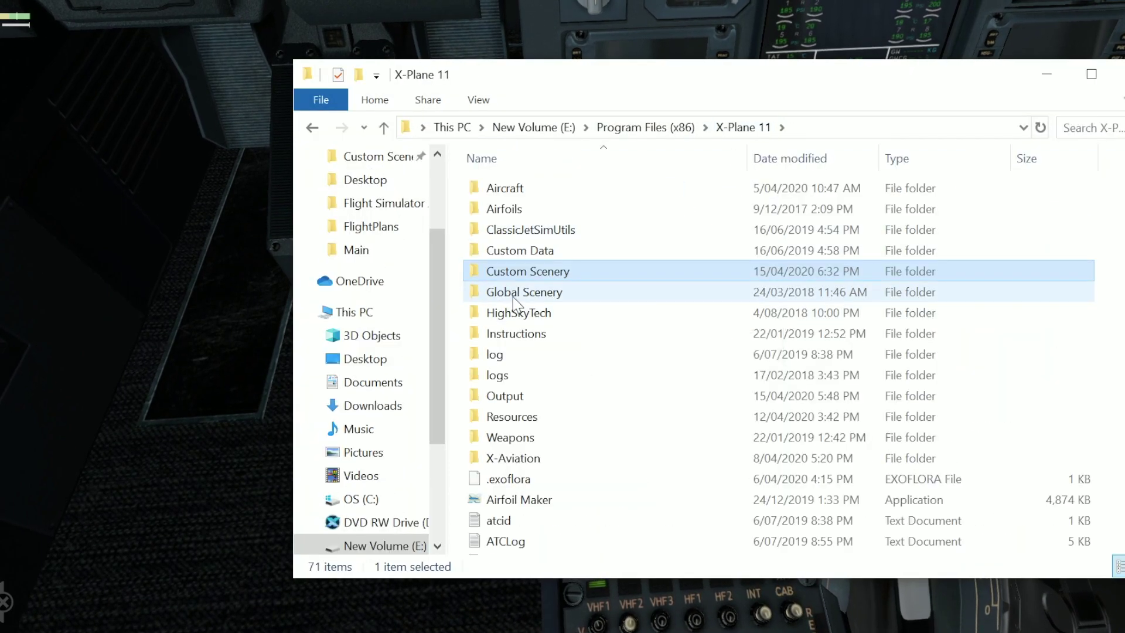
pyautogui.doubleClick(532, 395)
pyautogui.click(526, 226)
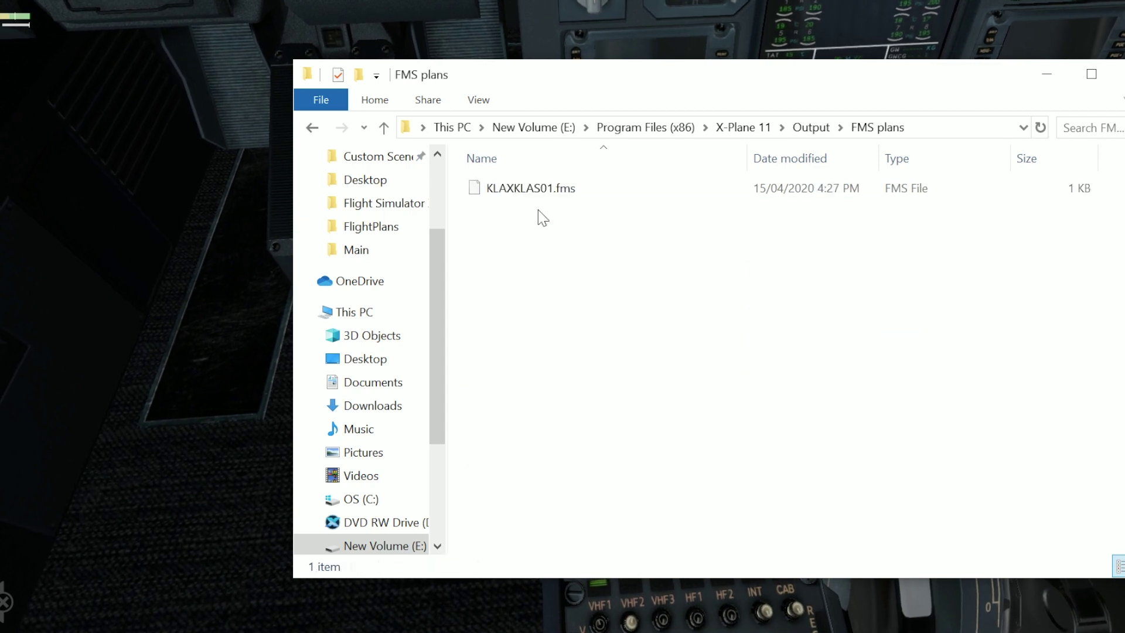
pyautogui.moveTo(536, 247)
pyautogui.mouseDown()
pyautogui.moveTo(517, 176)
pyautogui.moveTo(536, 214)
pyautogui.mouseUp()
pyautogui.click(743, 127)
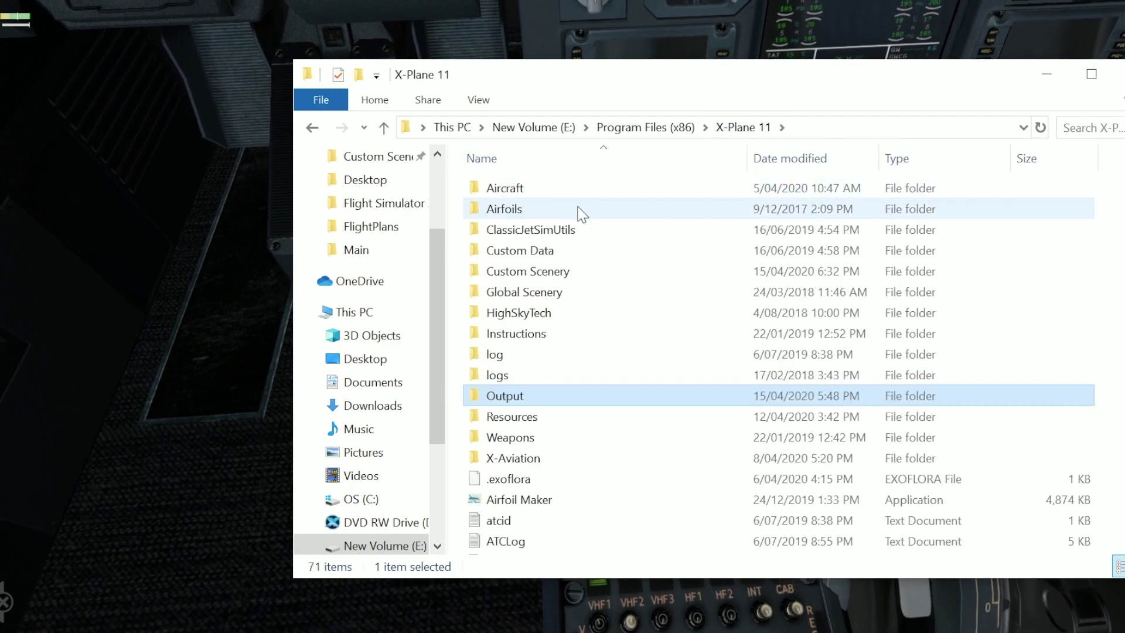
pyautogui.moveTo(557, 396)
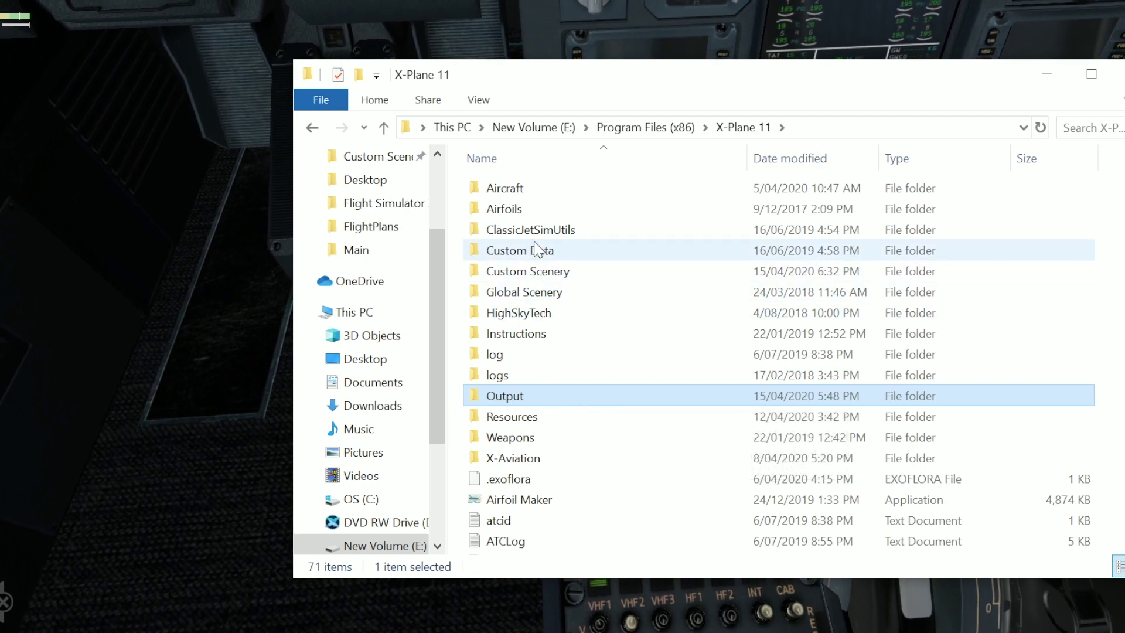
# Step: Confirm the 24-byte KLAXKLAS plan in Aircraft > JD330XP11 > FlightPlans, then close Explorer
pyautogui.doubleClick(508, 188)
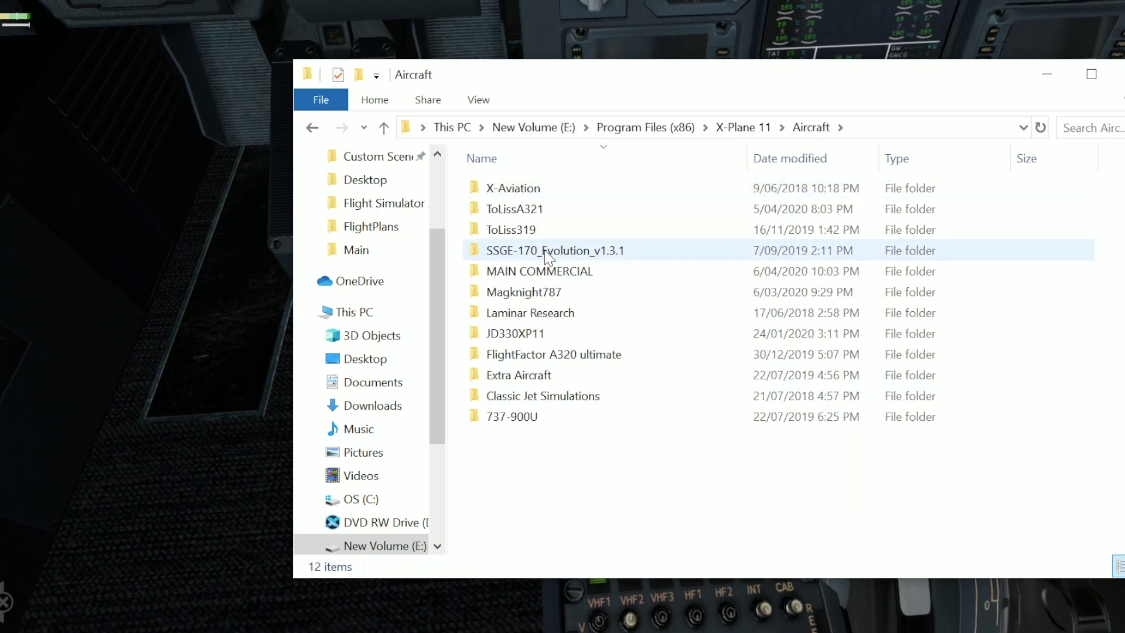
pyautogui.click(561, 332)
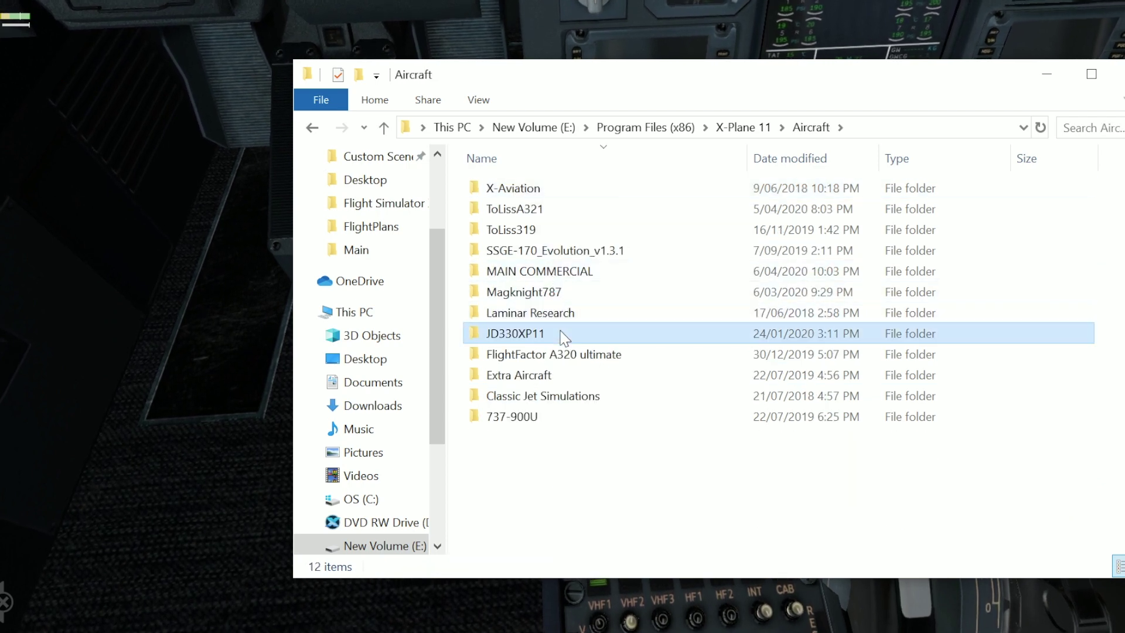
pyautogui.doubleClick(561, 332)
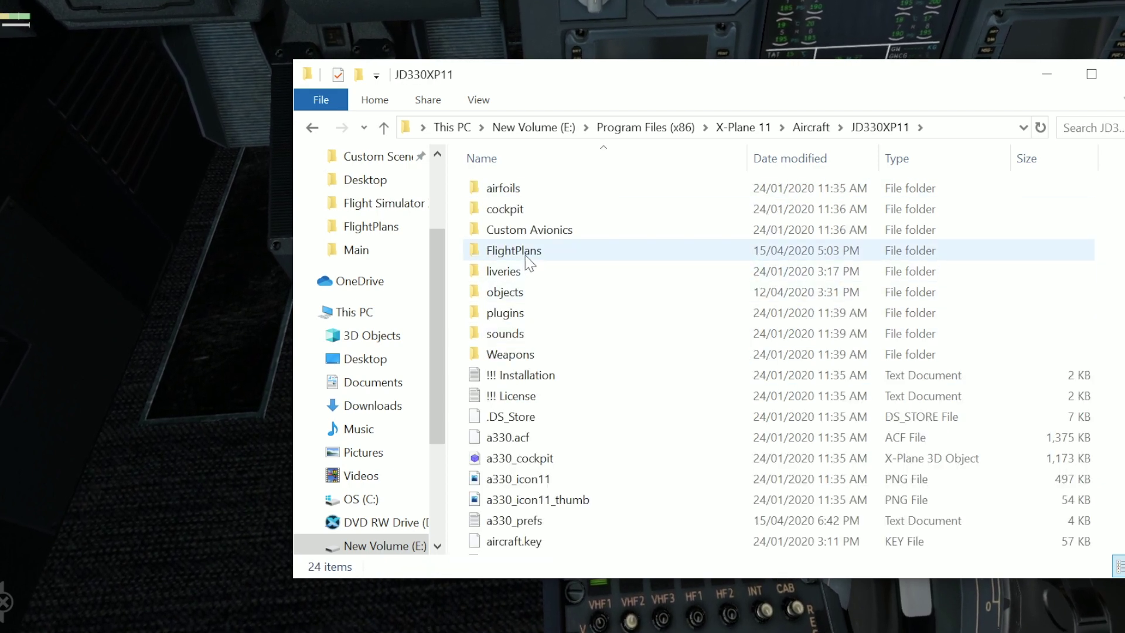
pyautogui.doubleClick(616, 254)
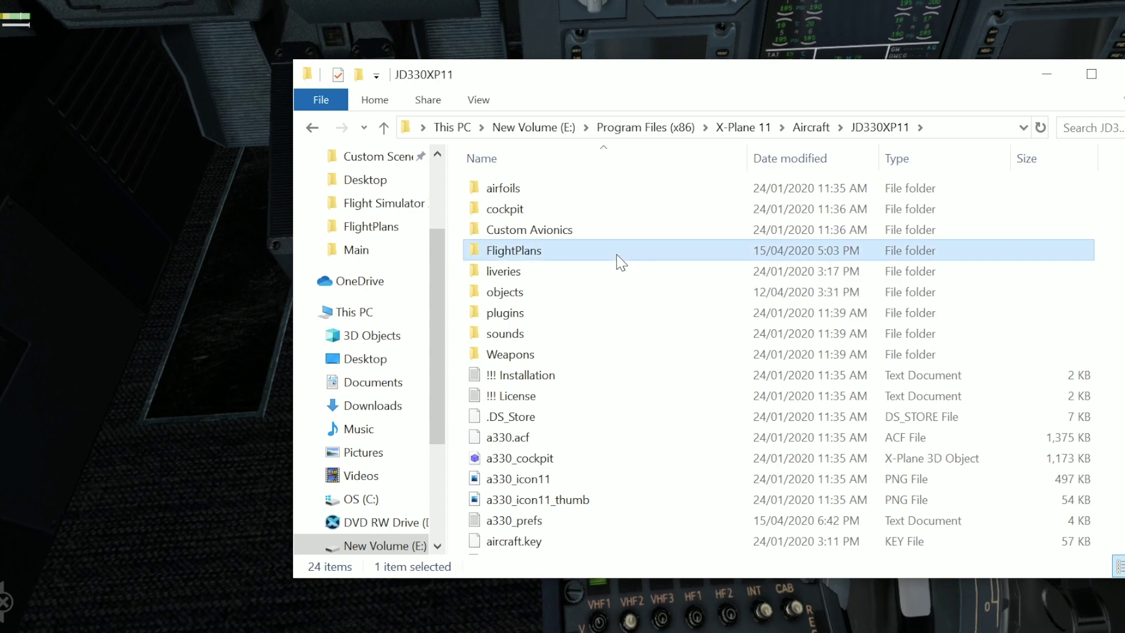
pyautogui.scroll(-10, 579, 302)
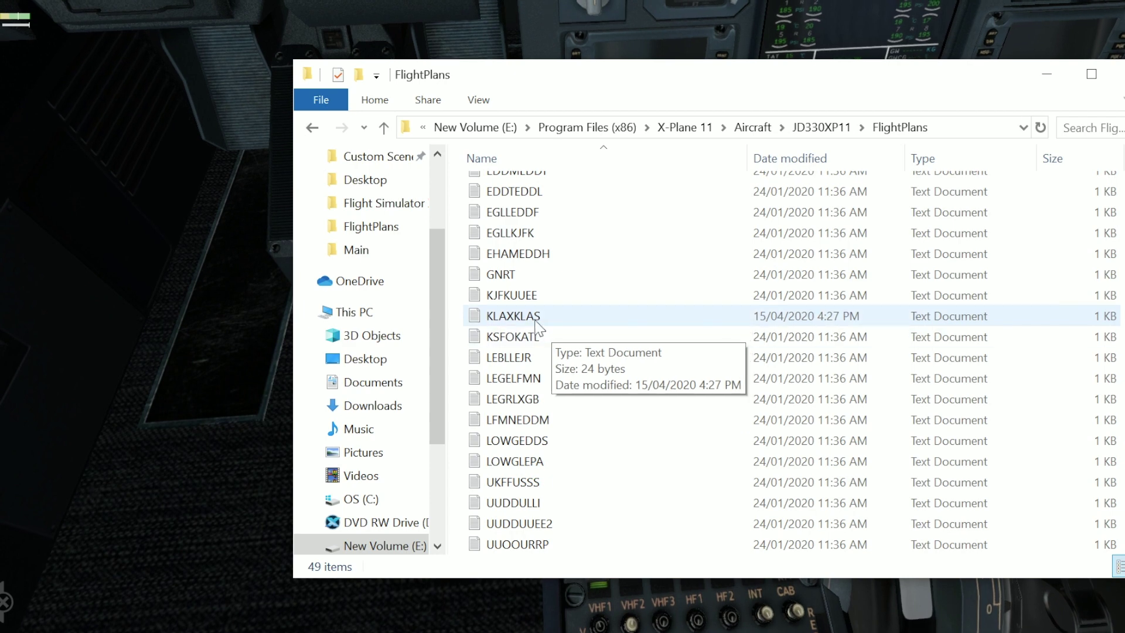
pyautogui.click(504, 317)
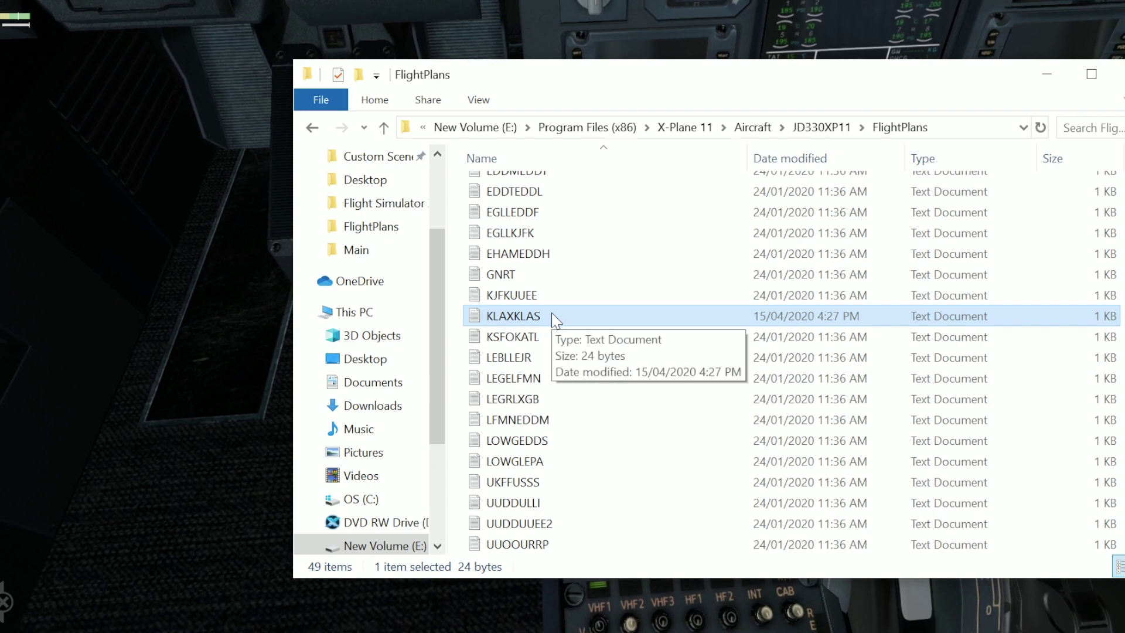
pyautogui.scroll(7, 551, 316)
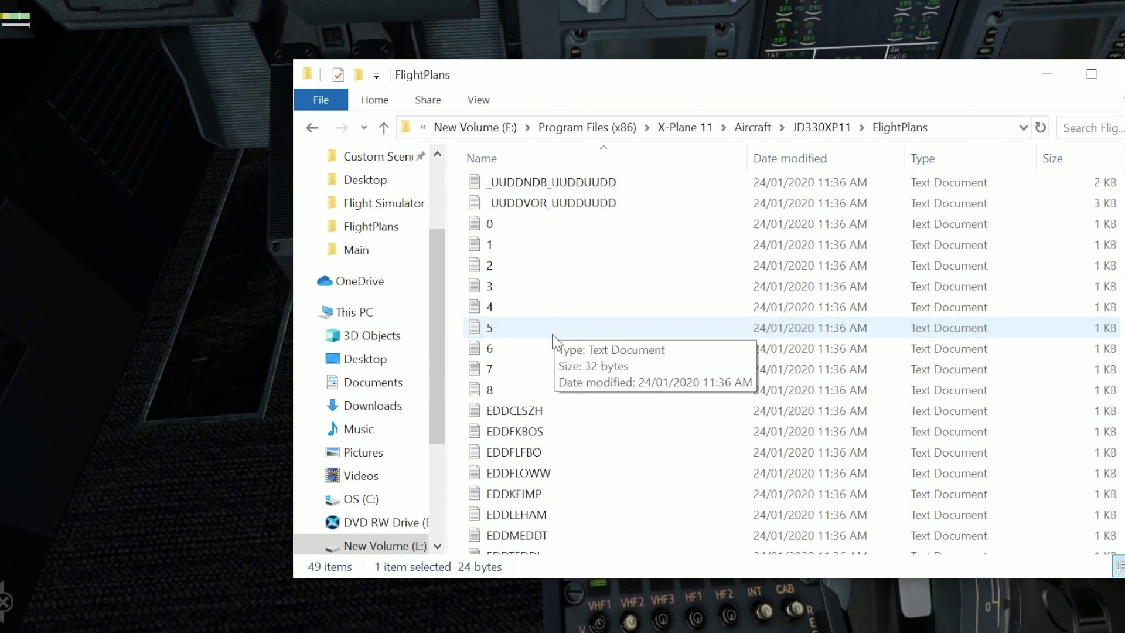
pyautogui.scroll(-7, 541, 334)
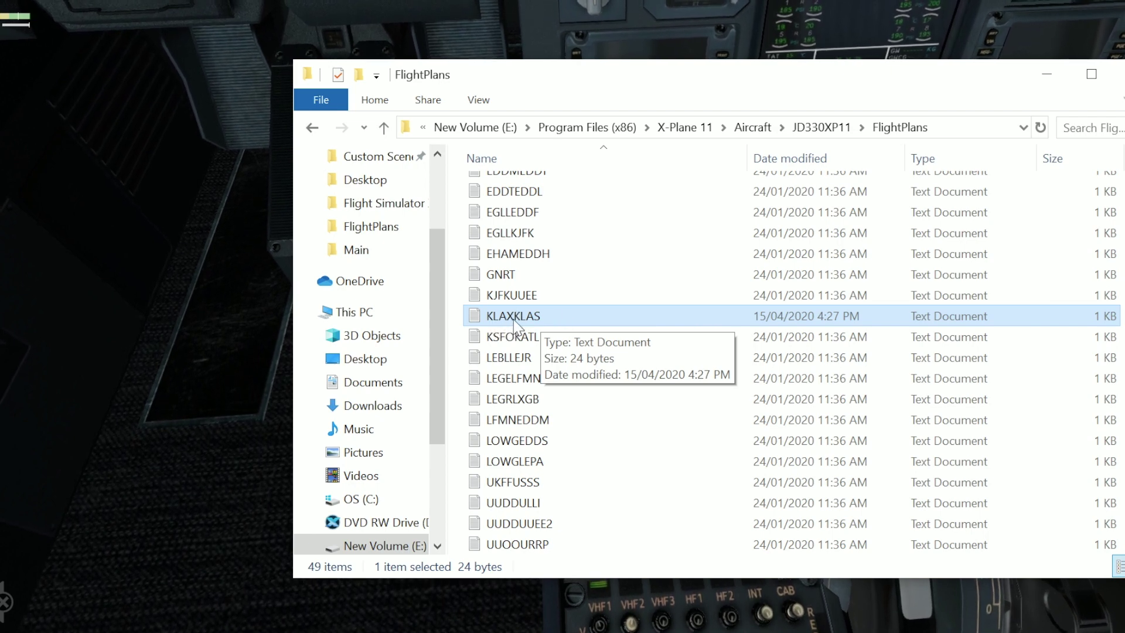
pyautogui.click(1119, 74)
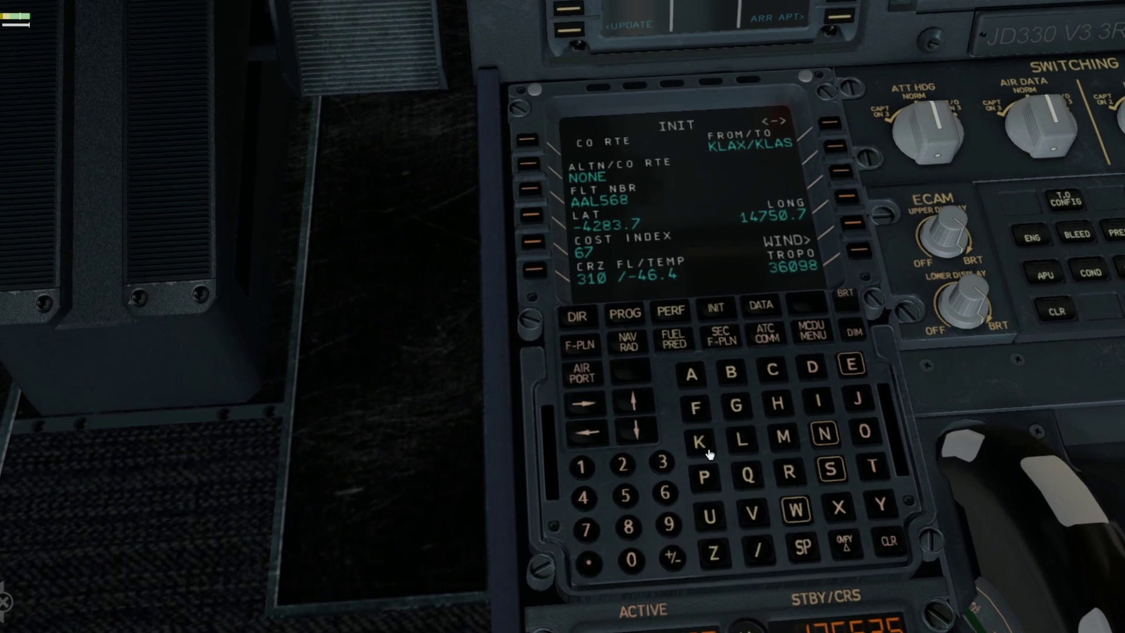
# Step: Spell KLAXKLAS on the MCDU keypad and load it as the INIT page company route
pyautogui.click(713, 448)
pyautogui.click(742, 444)
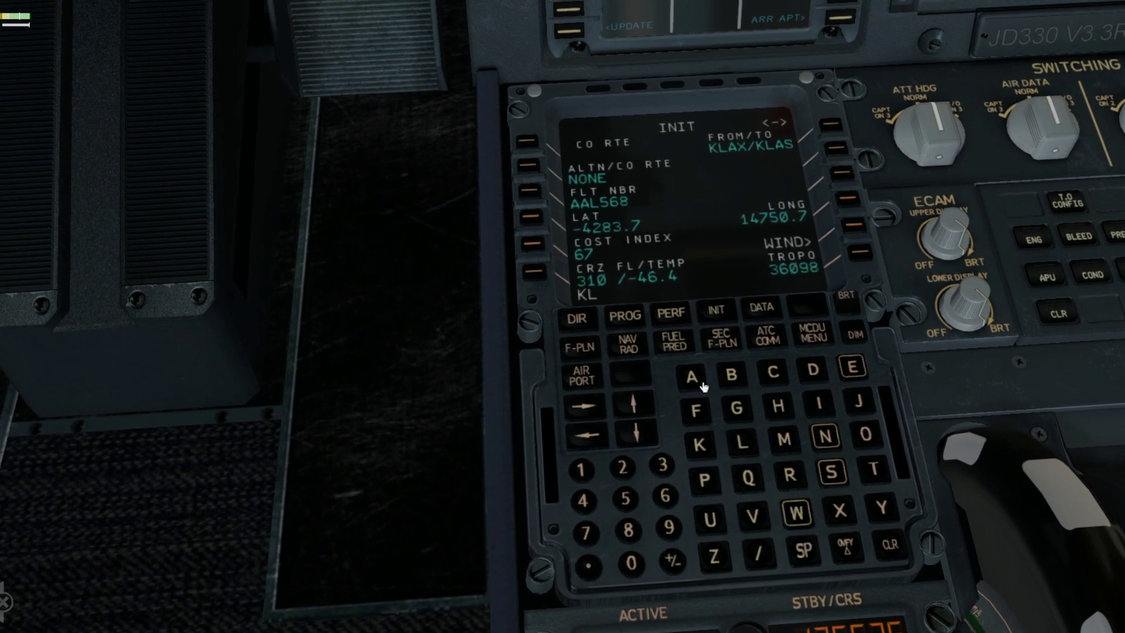
pyautogui.click(693, 378)
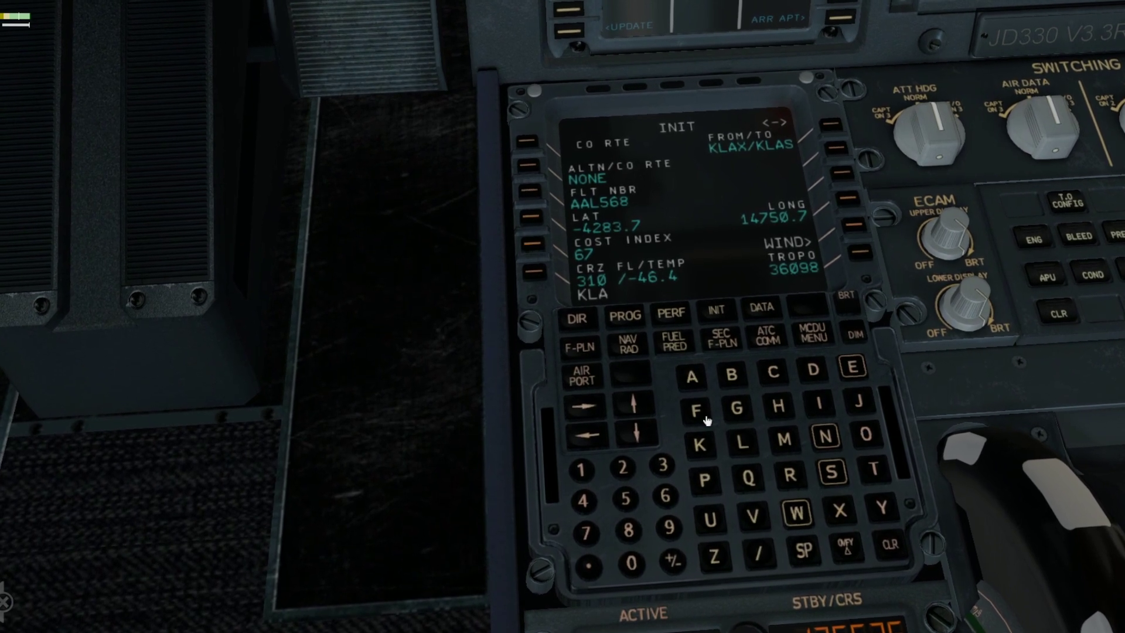
pyautogui.click(839, 508)
pyautogui.click(714, 446)
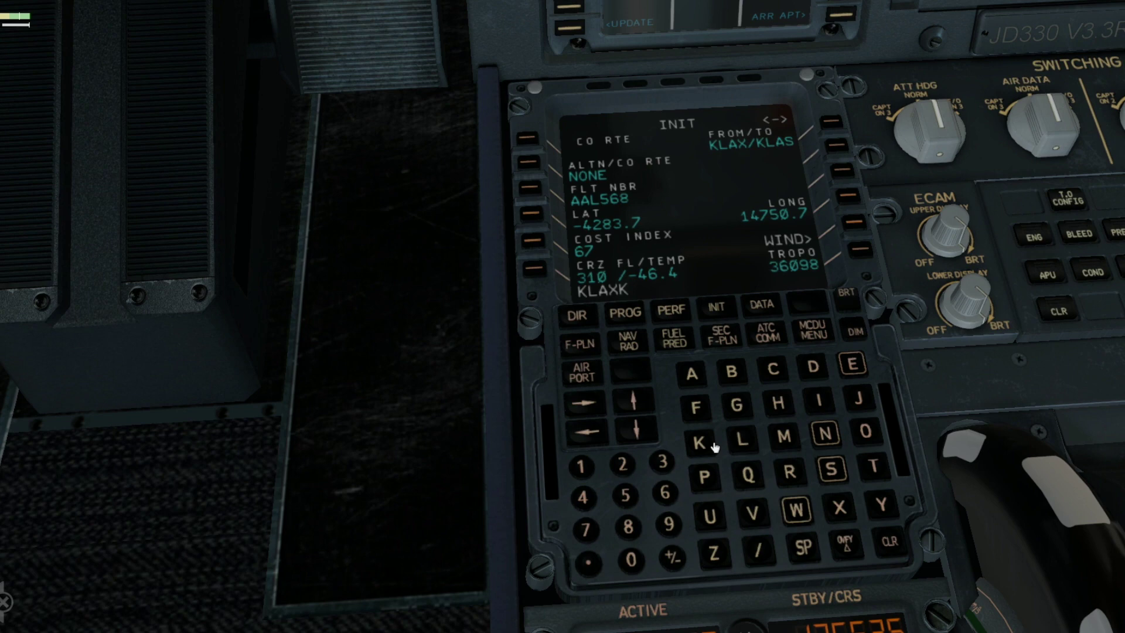
pyautogui.click(743, 436)
pyautogui.click(694, 370)
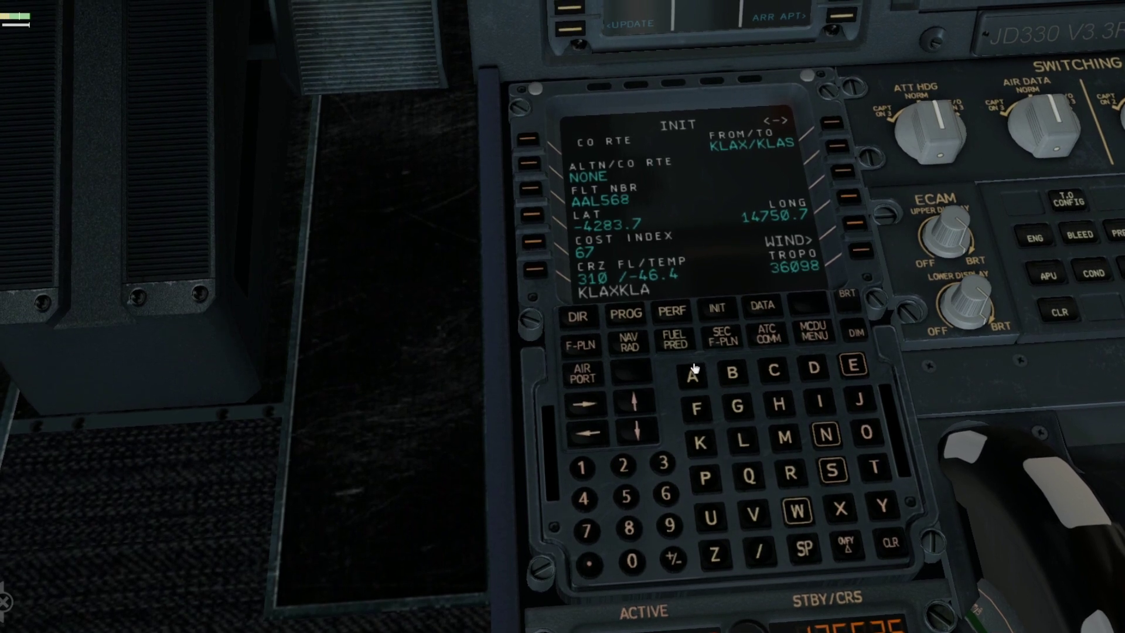
pyautogui.click(826, 471)
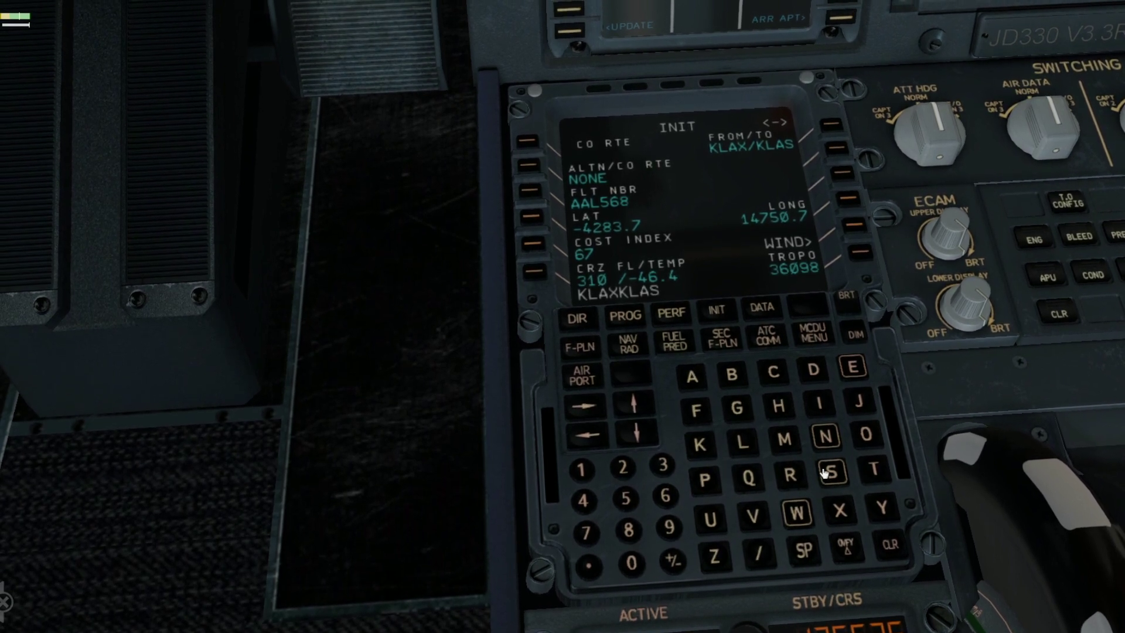
pyautogui.click(517, 137)
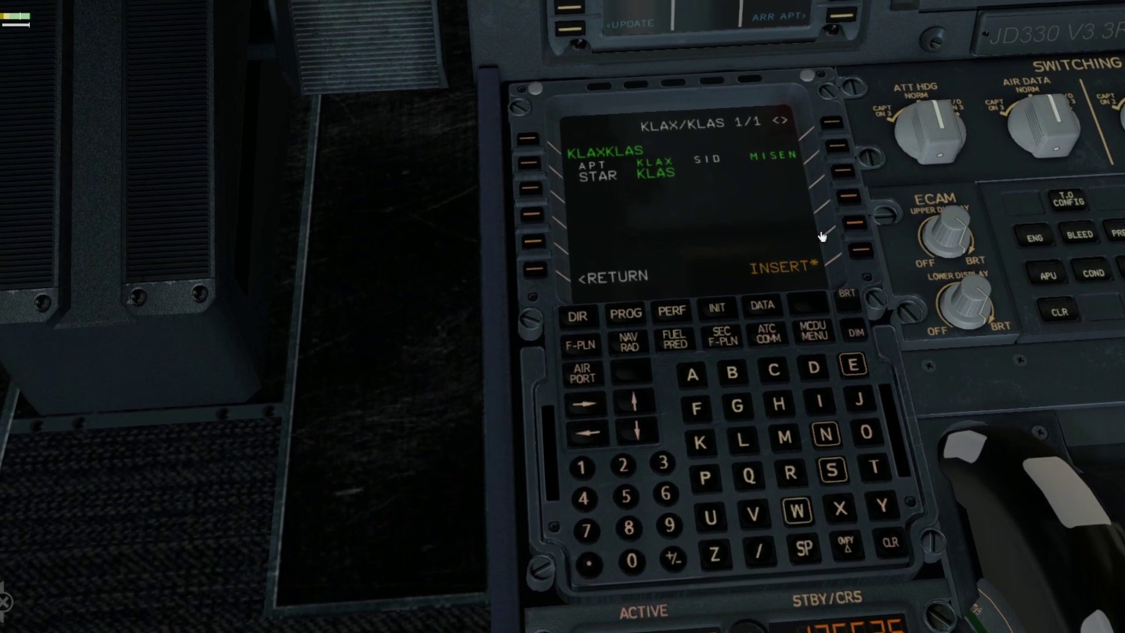
pyautogui.click(859, 255)
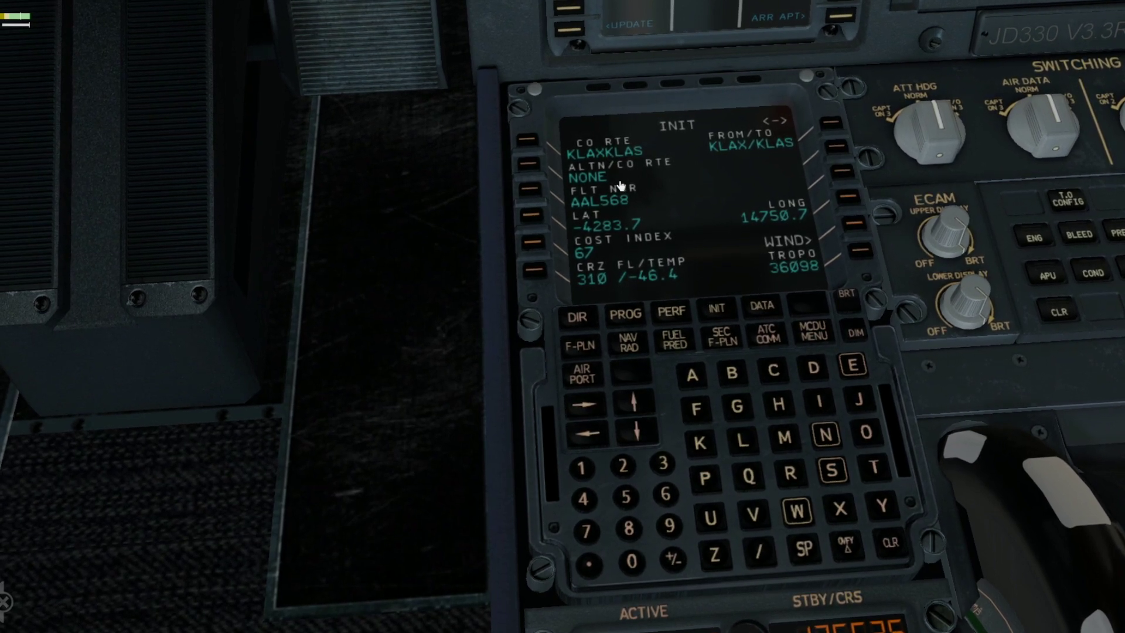
# Step: Check that the flight plan reads KLAX, a discontinuity, then KLAS, and return to INIT
pyautogui.click(586, 341)
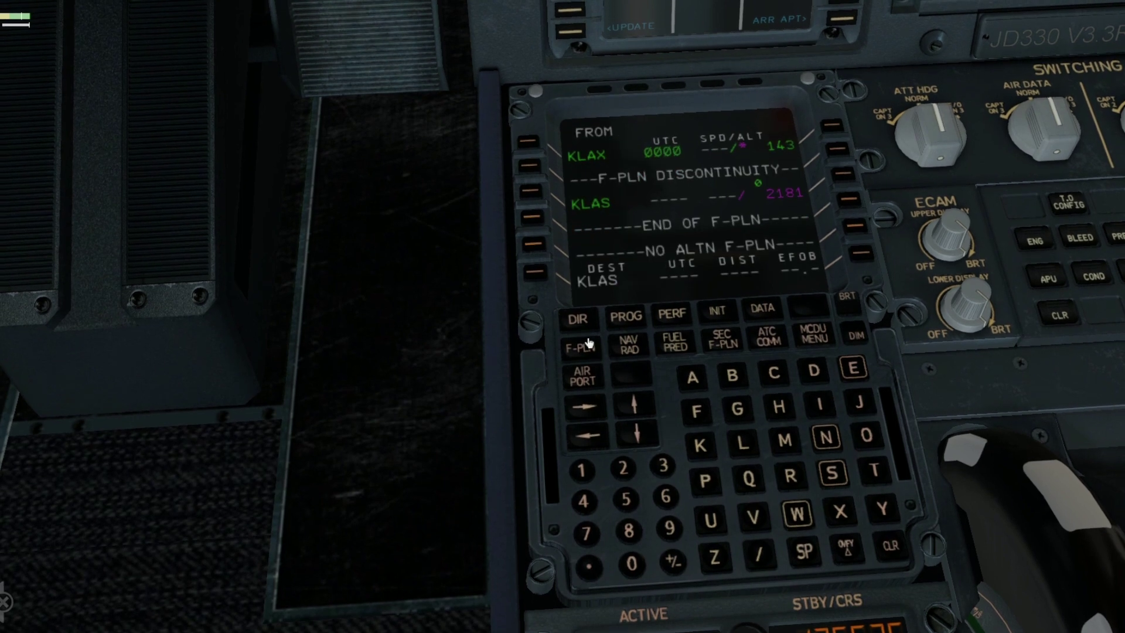
pyautogui.click(709, 315)
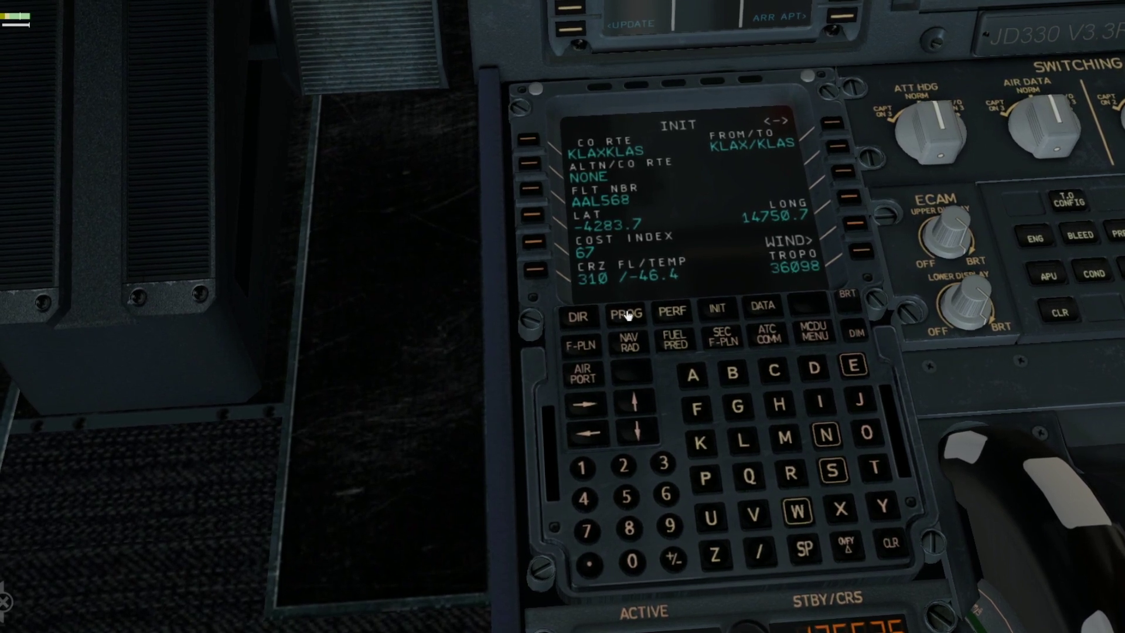
# Step: Insert a KLAX departure from runway 06R on the DOTSS2 SID, then bring up the KLAS arrivals
pyautogui.click(581, 347)
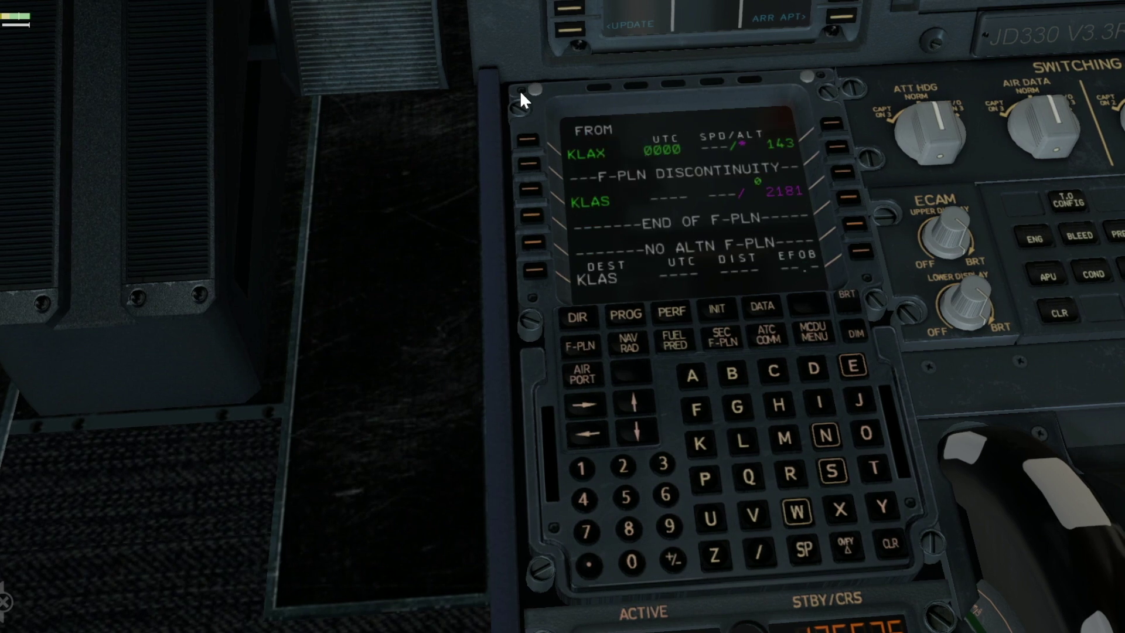
pyautogui.click(532, 140)
pyautogui.click(532, 139)
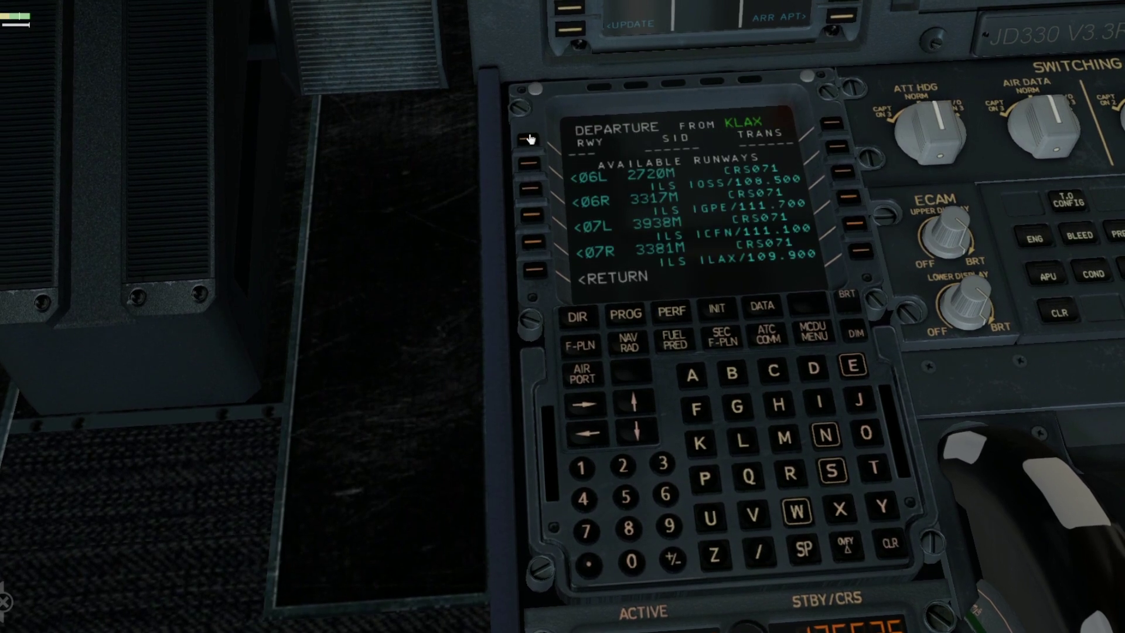
pyautogui.click(531, 193)
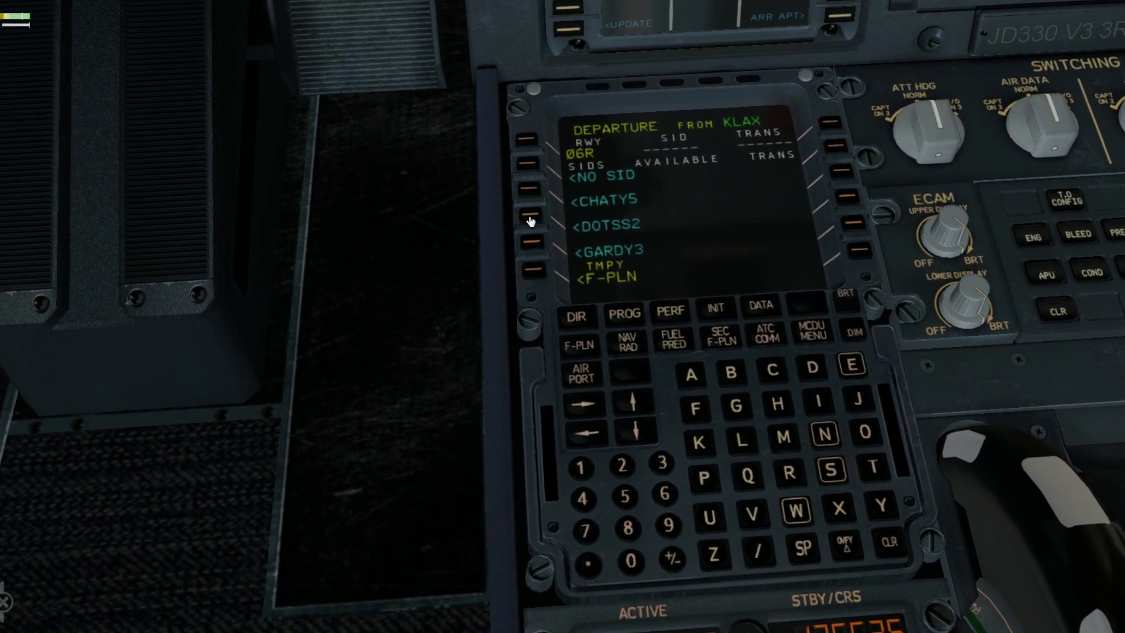
pyautogui.click(532, 215)
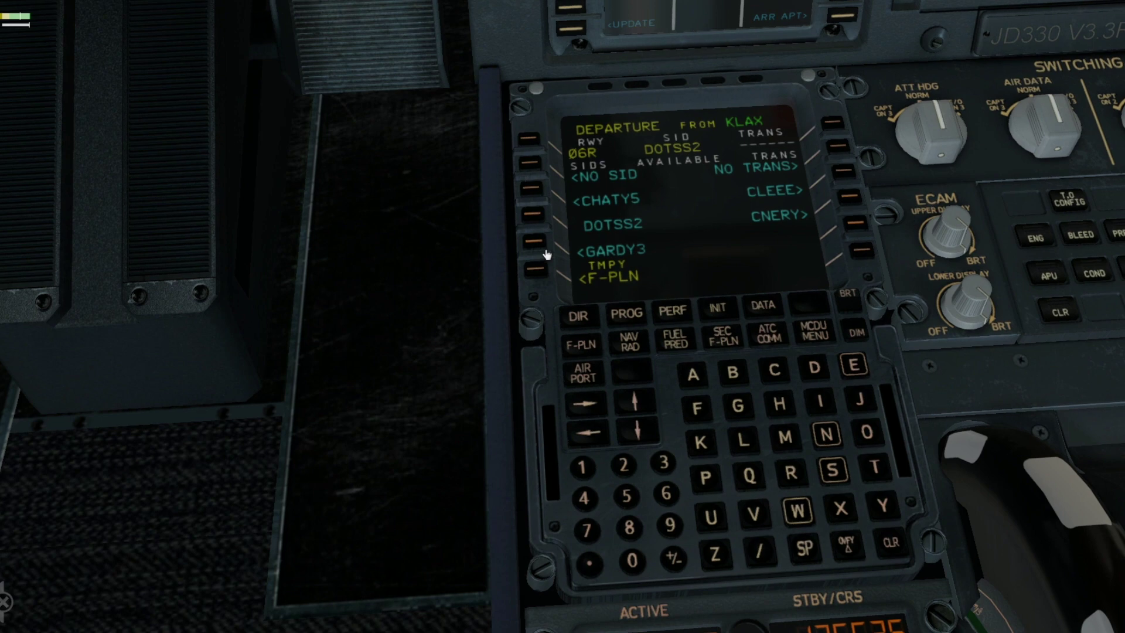
pyautogui.click(533, 267)
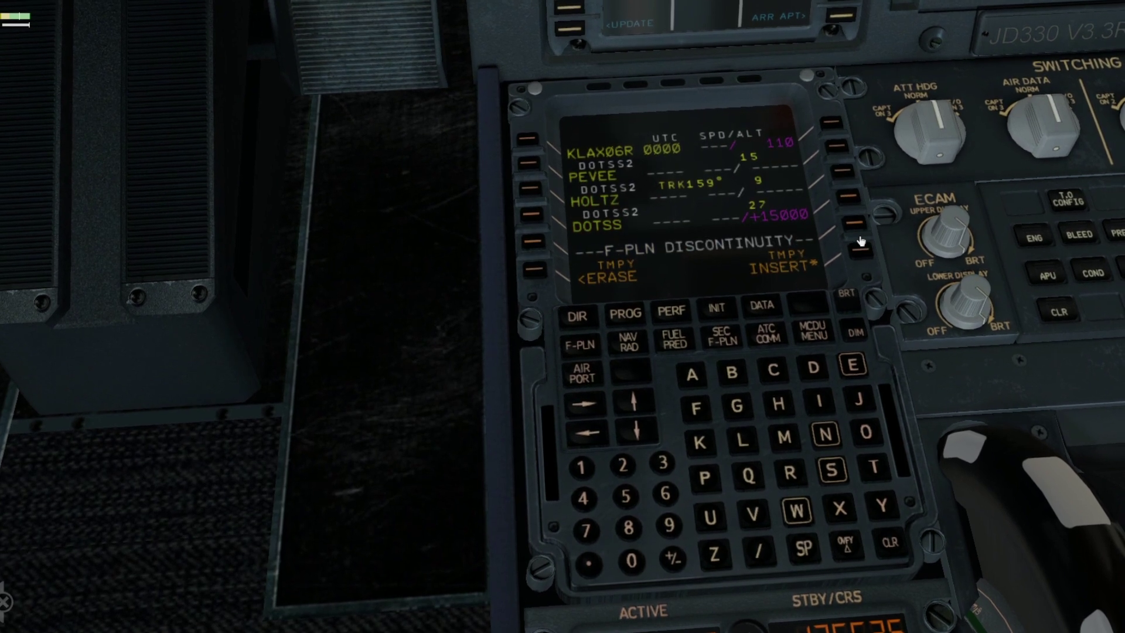
pyautogui.click(860, 252)
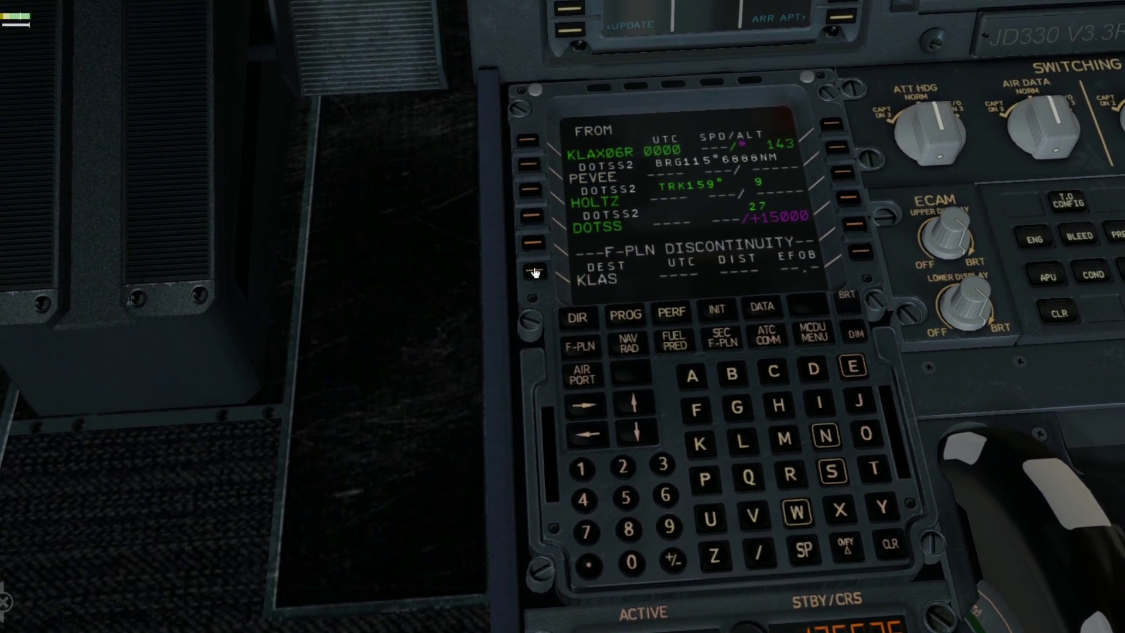
pyautogui.click(831, 138)
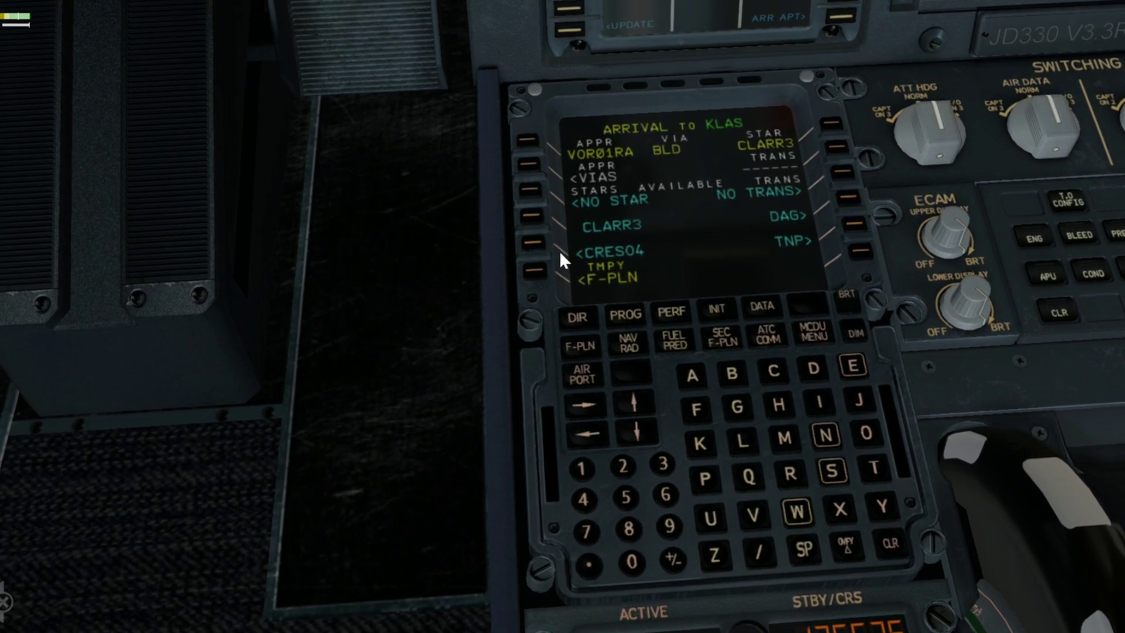
# Step: Insert the VOR01RA approach with the CLARR3 STAR and clear the discontinuity after DOTSS
pyautogui.click(533, 275)
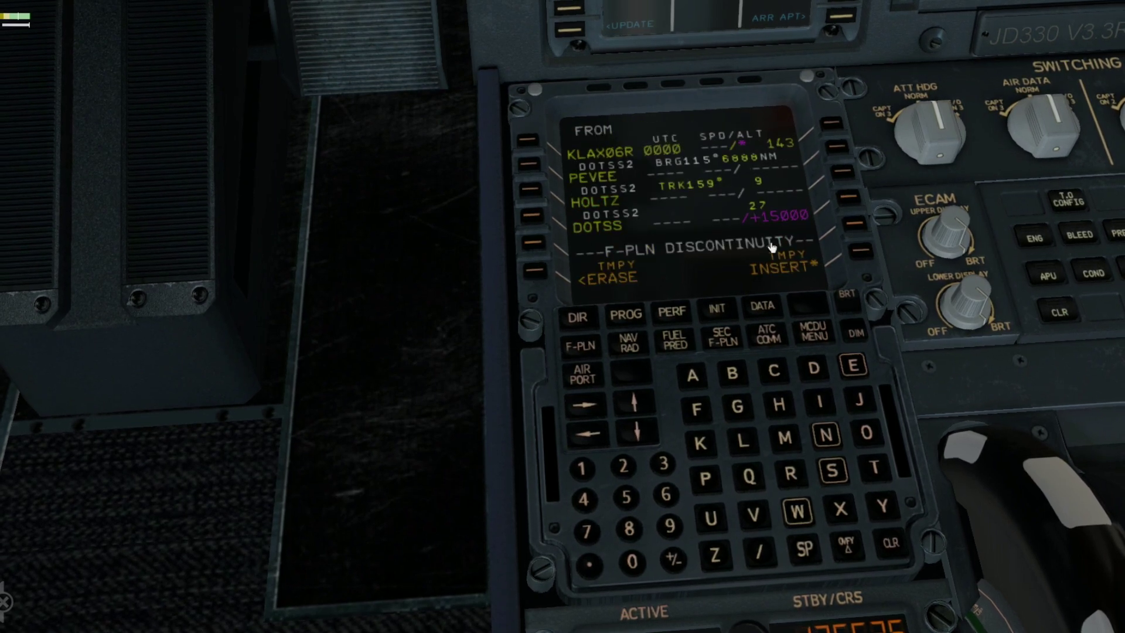
pyautogui.click(859, 251)
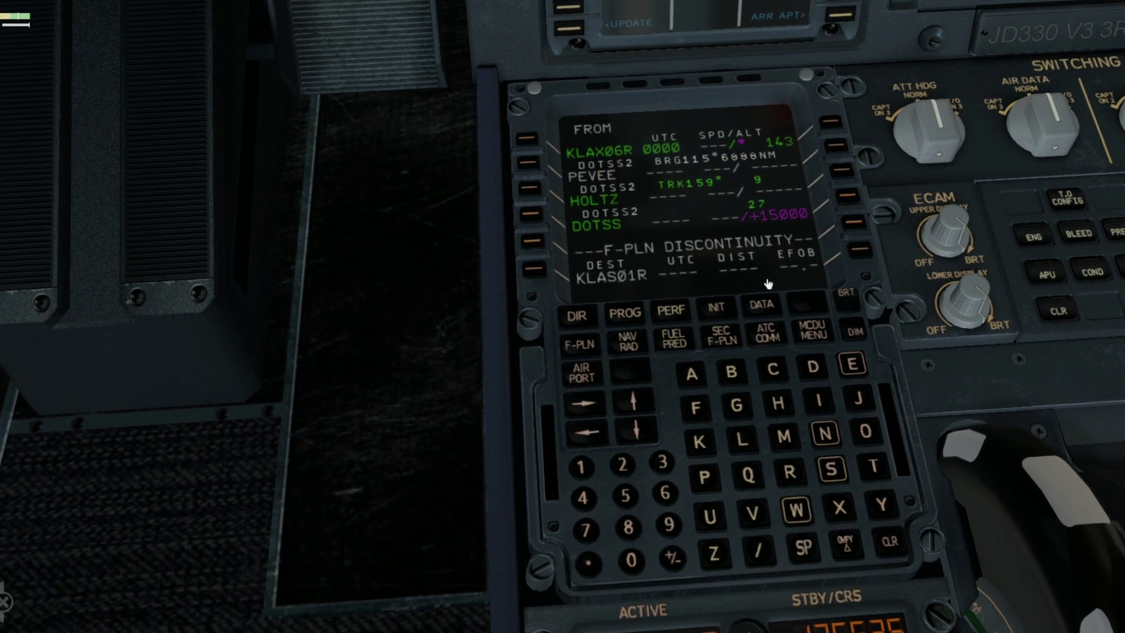
pyautogui.click(892, 540)
pyautogui.click(535, 244)
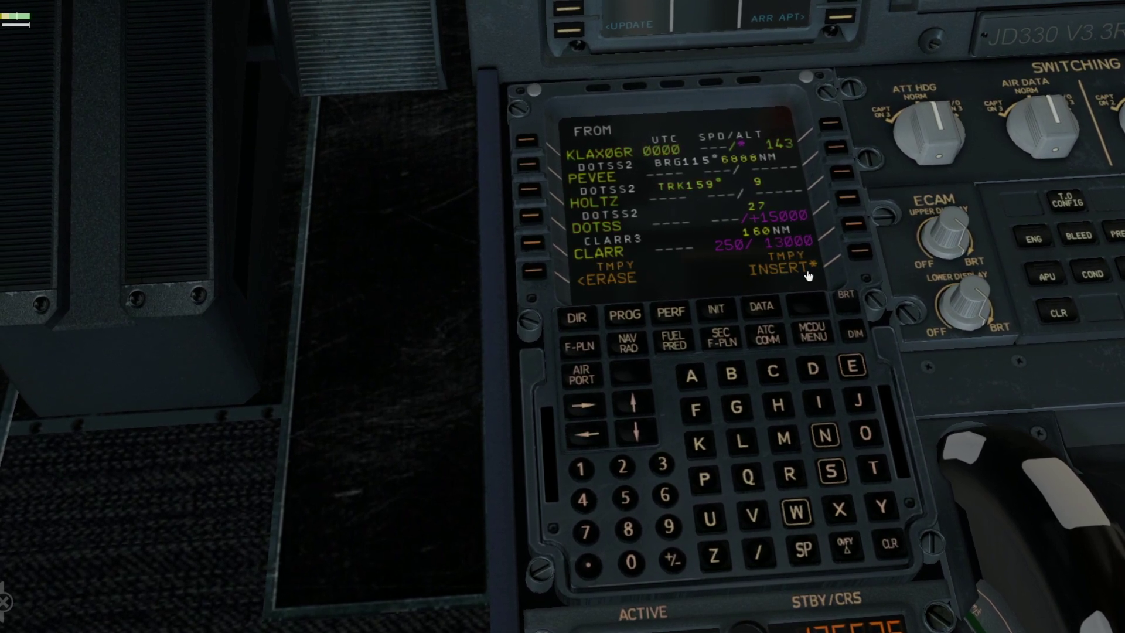
pyautogui.click(641, 403)
pyautogui.click(642, 404)
pyautogui.click(642, 403)
pyautogui.click(642, 404)
# Step: Return to the INIT page showing KLAXKLAS, KLAX/KLAS, cost index 67 and FL310
pyautogui.click(581, 351)
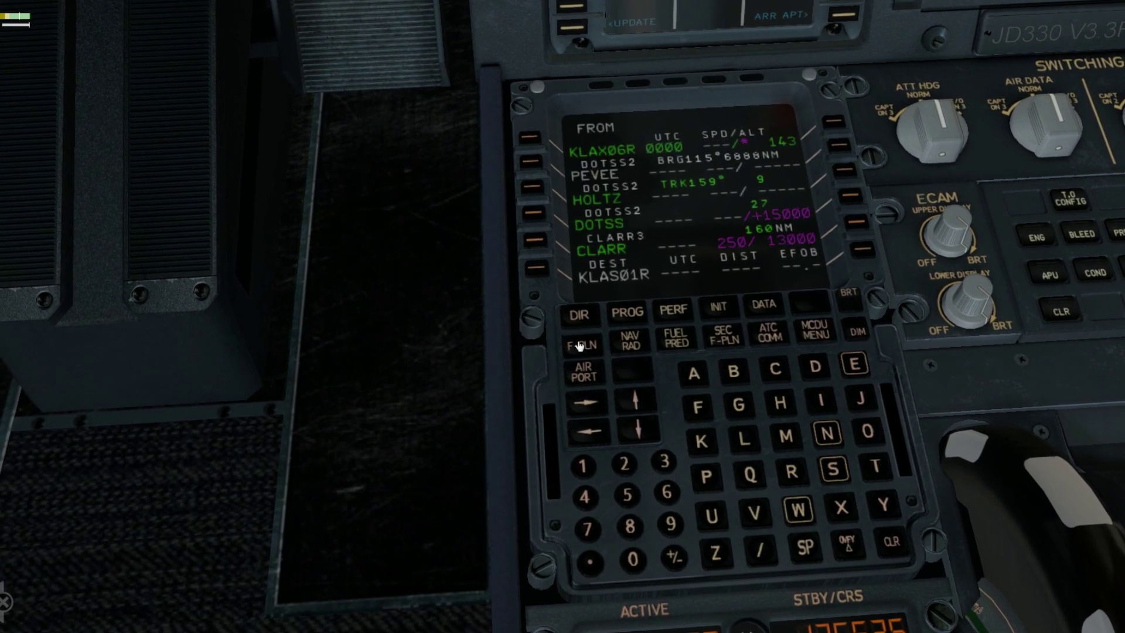
pyautogui.click(720, 311)
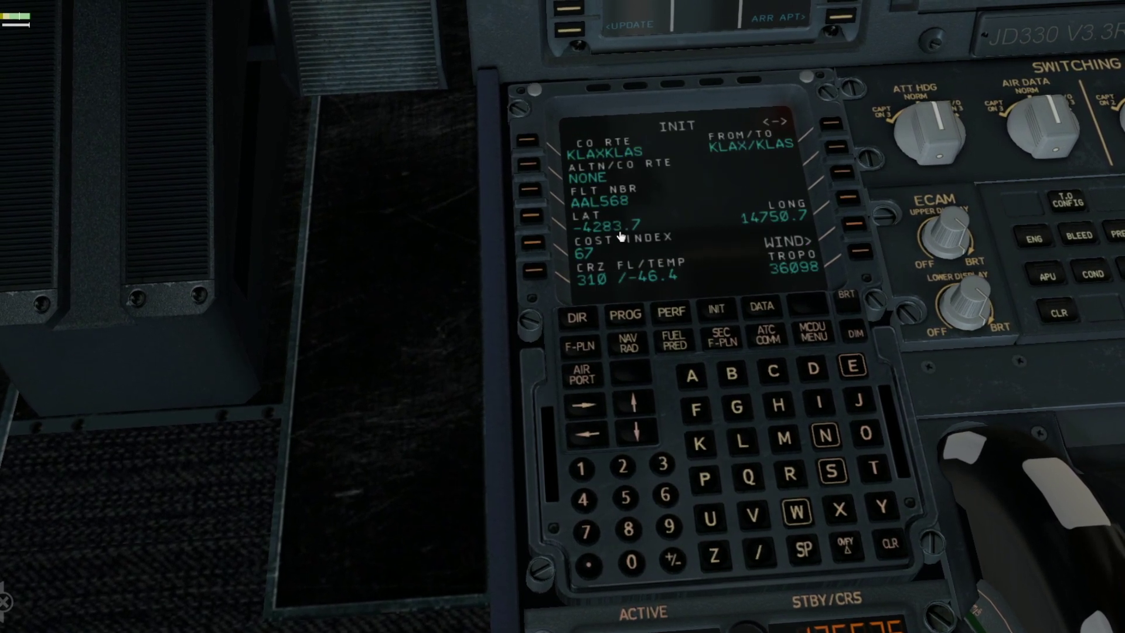